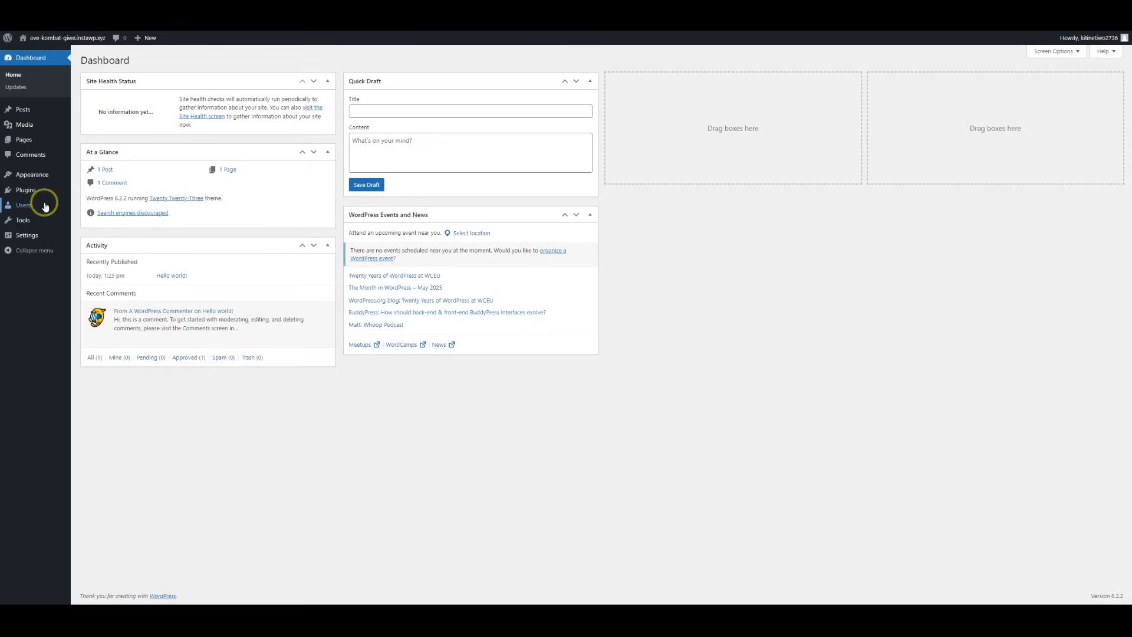
Find the ShortPixel Image Optimizer plugin in the plugin directory, then install and activate it.
mouse_move(38, 197)
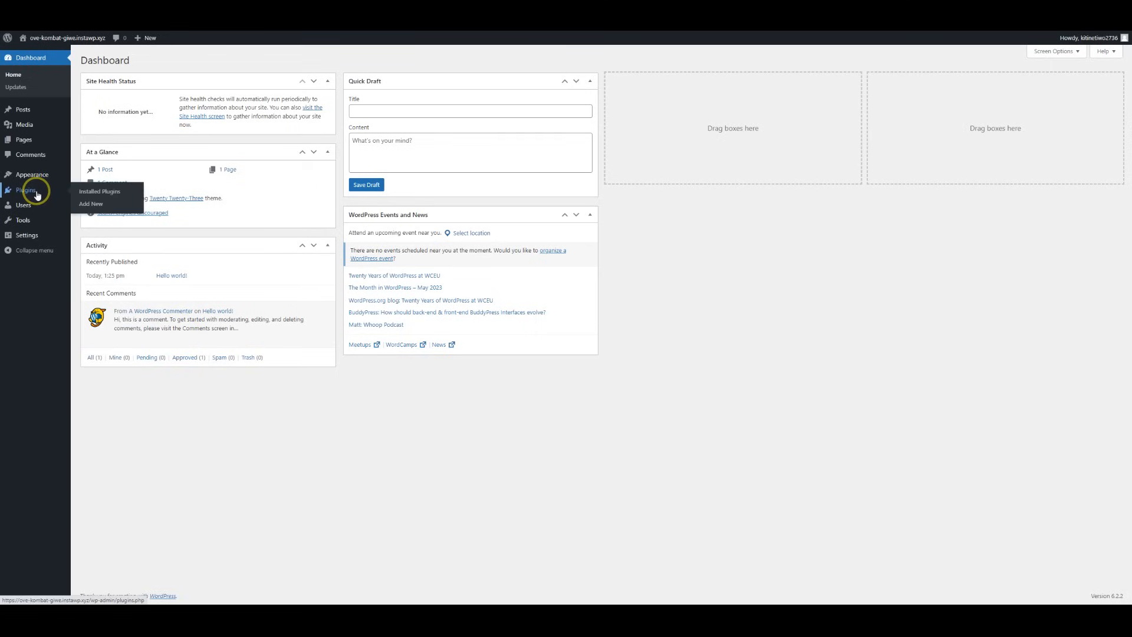
left_click(90, 206)
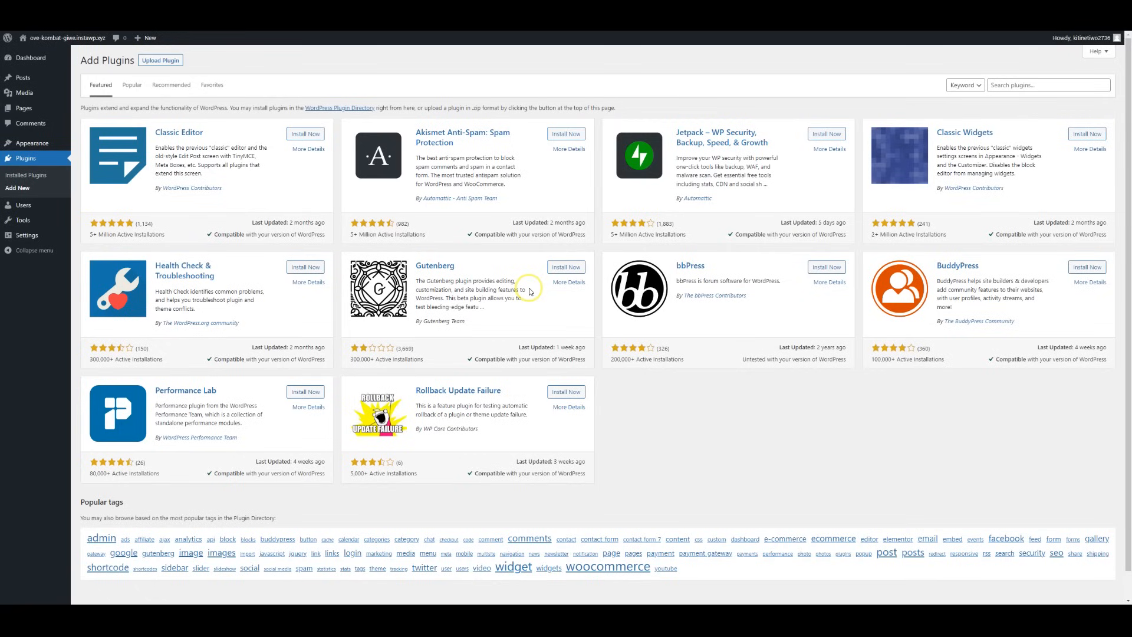
left_click(1040, 85)
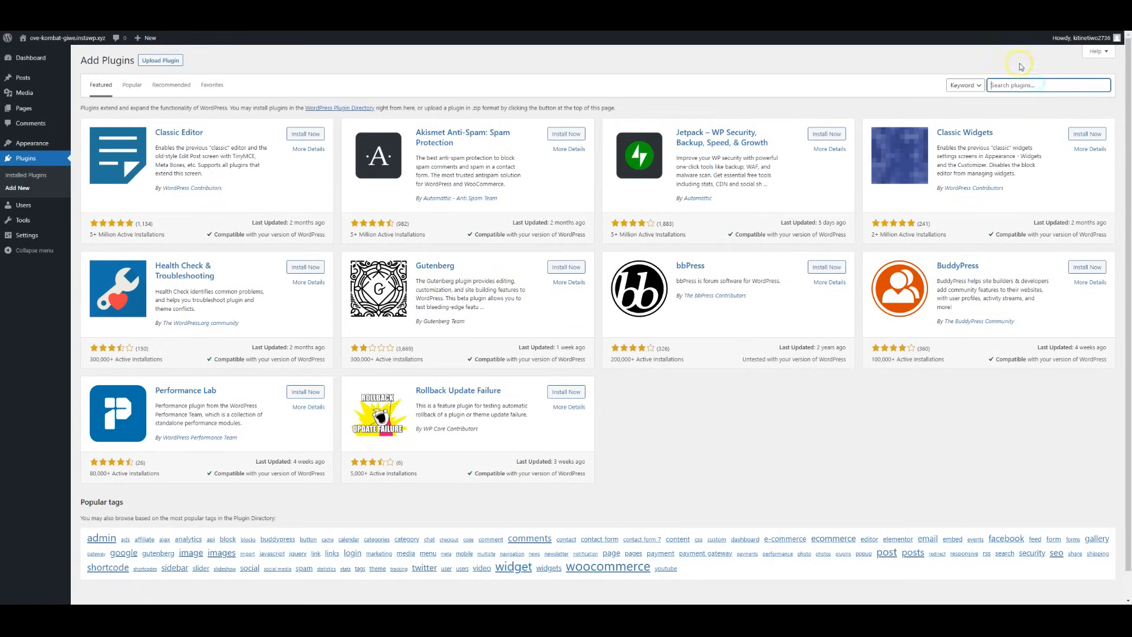
type("shortpixel image optimizer")
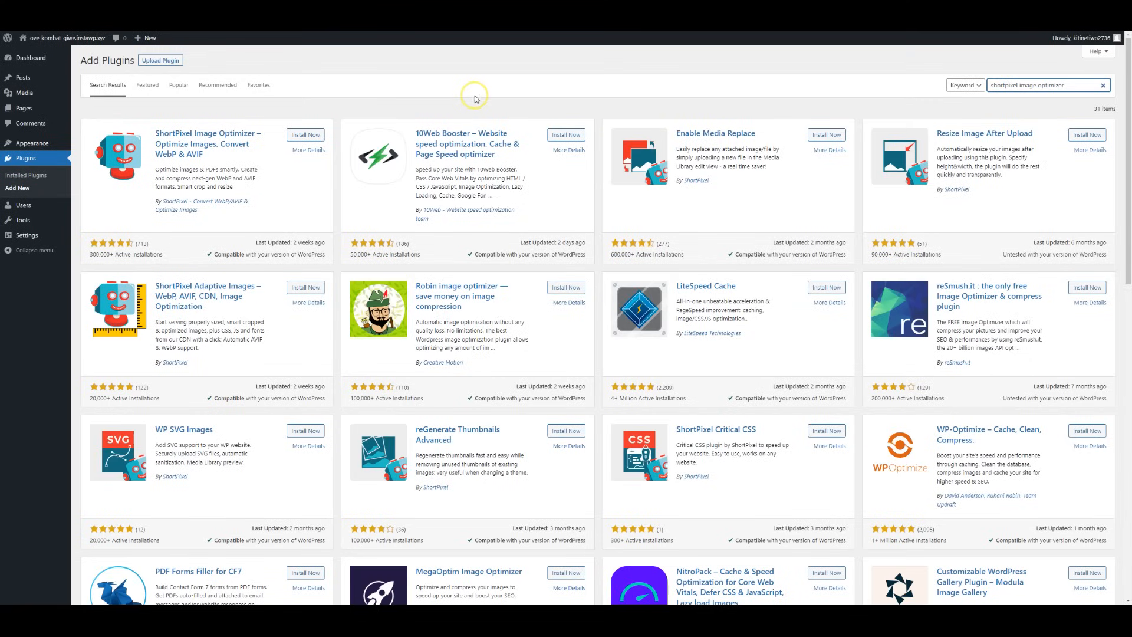
left_click(305, 138)
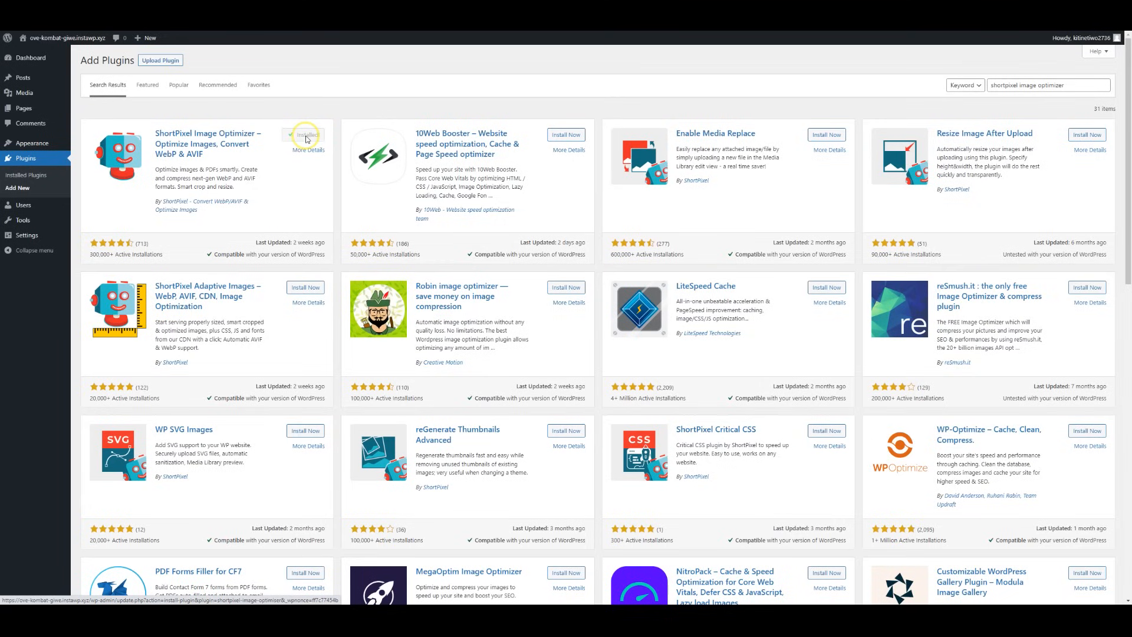
left_click(310, 136)
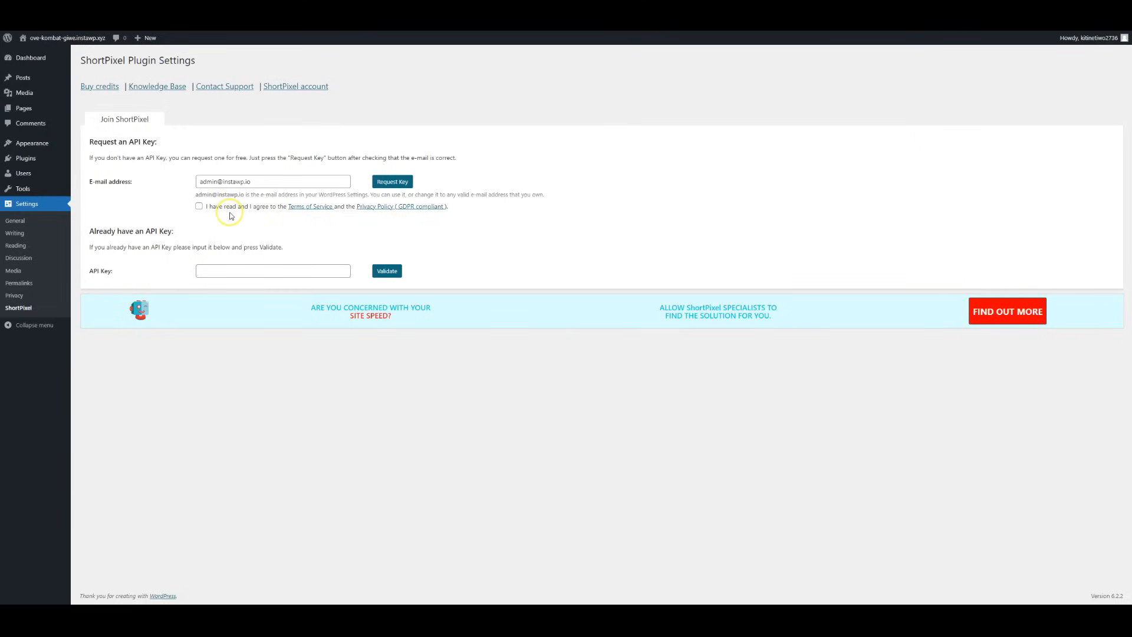
Agree to the Terms of Service and Privacy Policy and request a new ShortPixel API key.
left_click(199, 207)
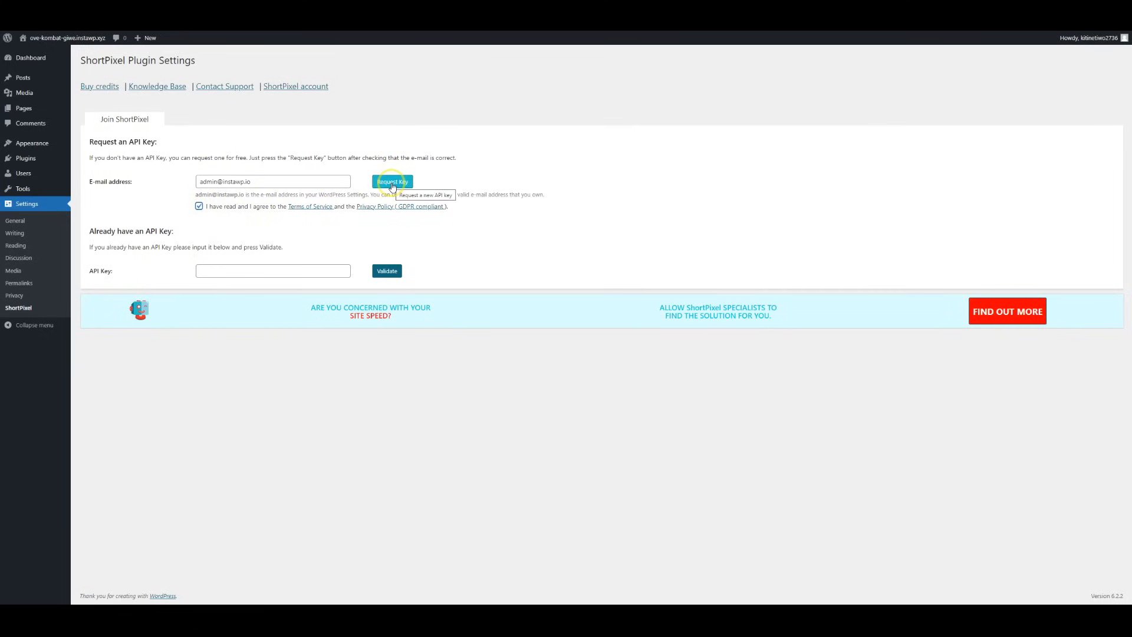
left_click(392, 184)
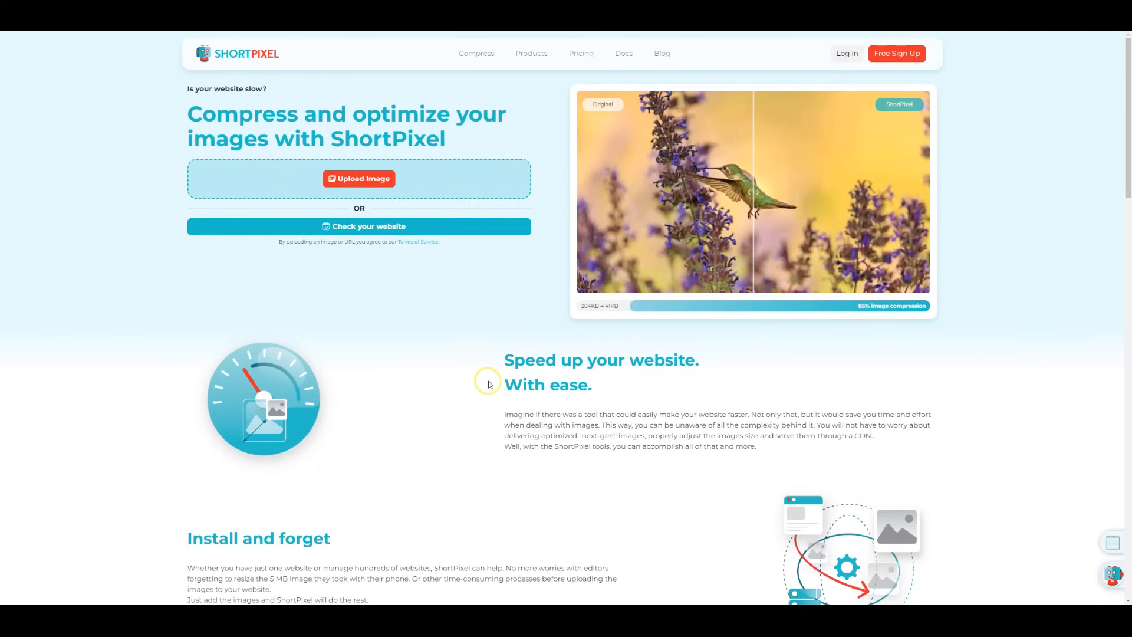
Log in to the ShortPixel website, get the account's API key, and validate it in the WordPress plugin settings.
left_click(849, 55)
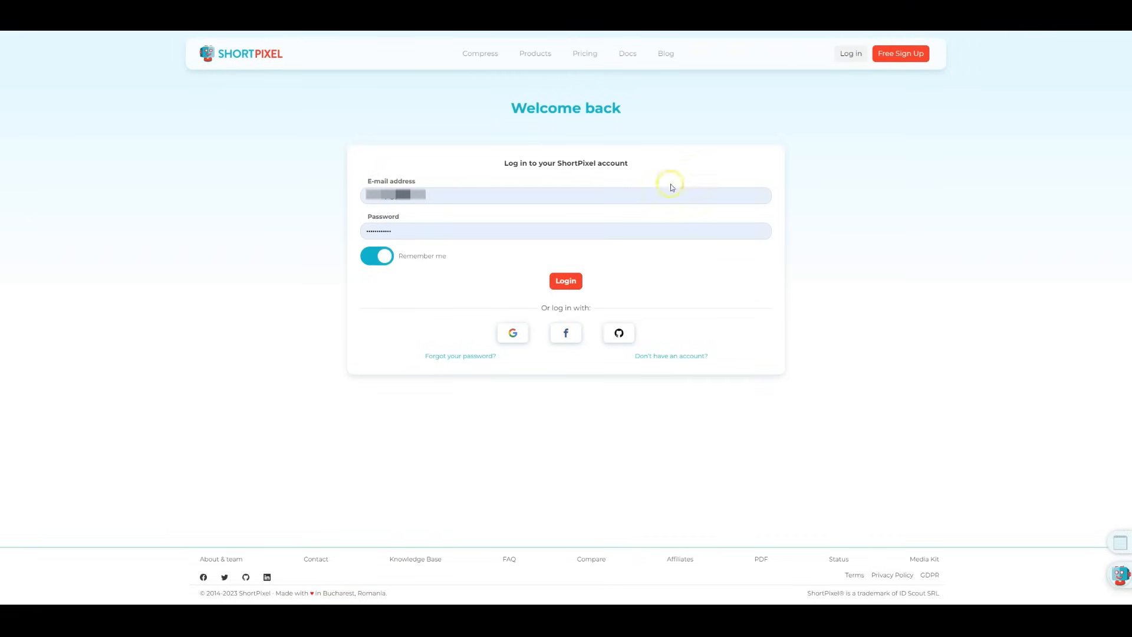
left_click(565, 283)
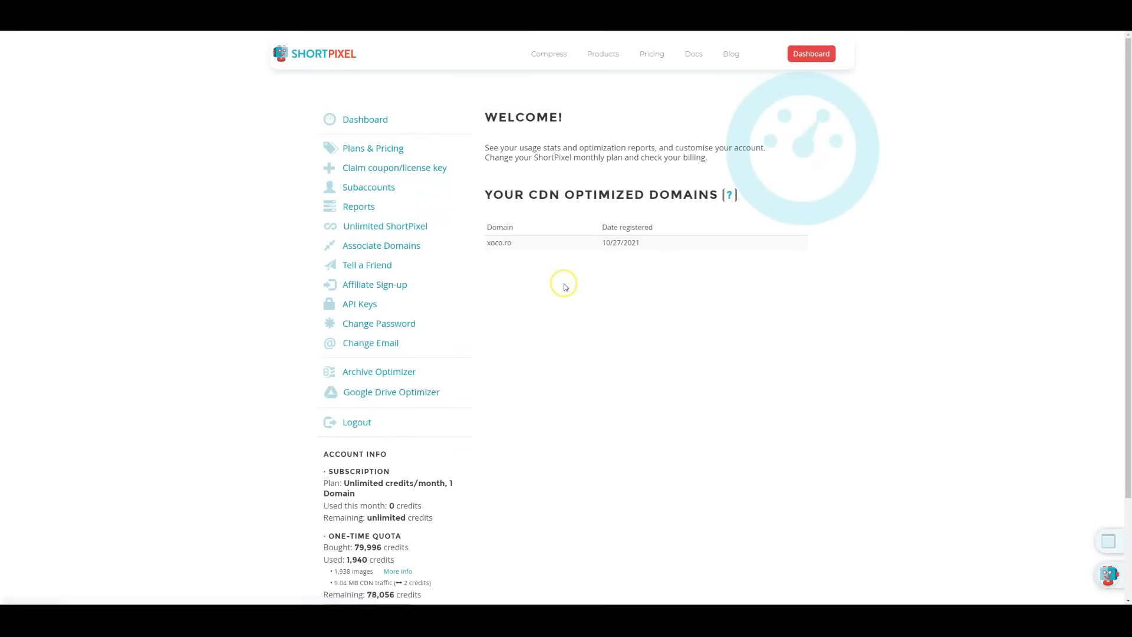
left_click(367, 305)
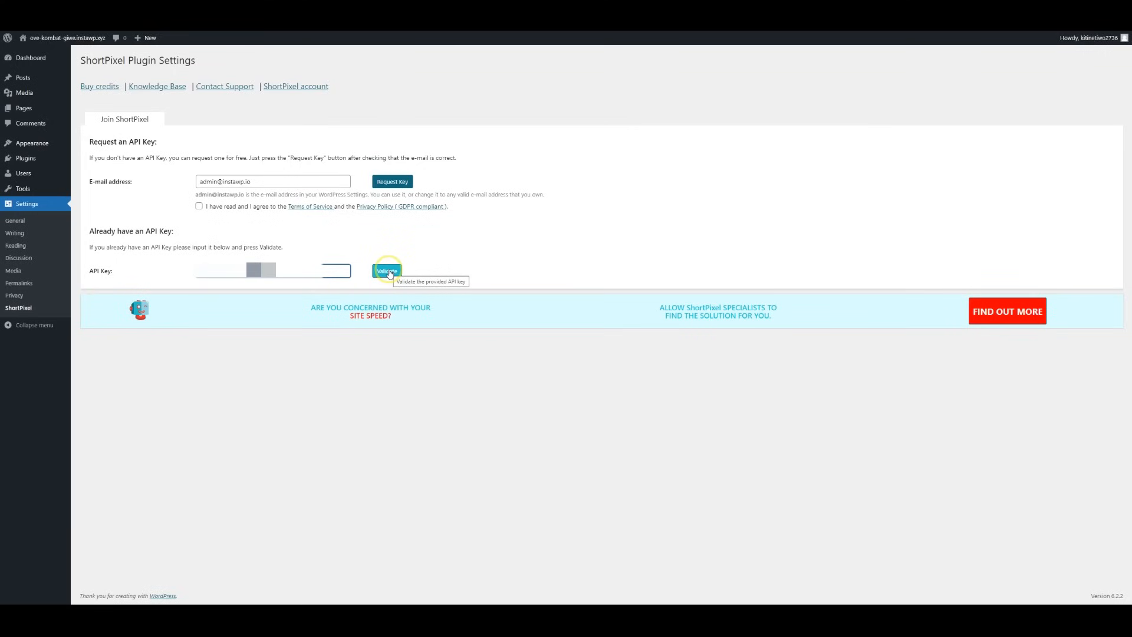
left_click(387, 272)
left_click(387, 272)
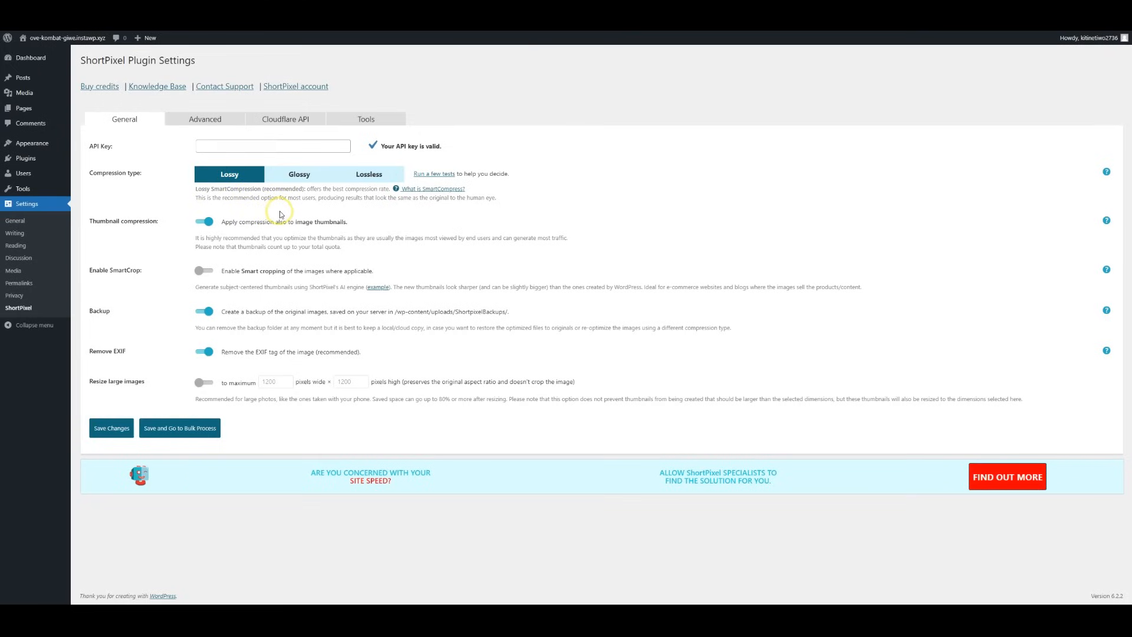
Try the Glossy and Lossless compression types, settle on Glossy, and save the ShortPixel settings.
left_click(300, 175)
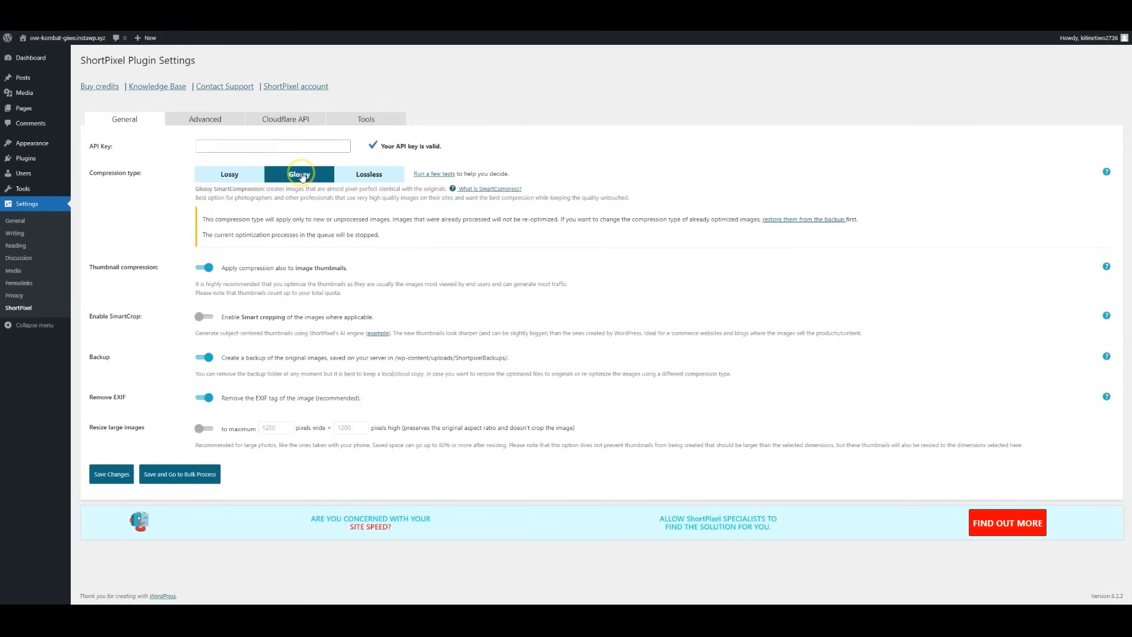
left_click(370, 175)
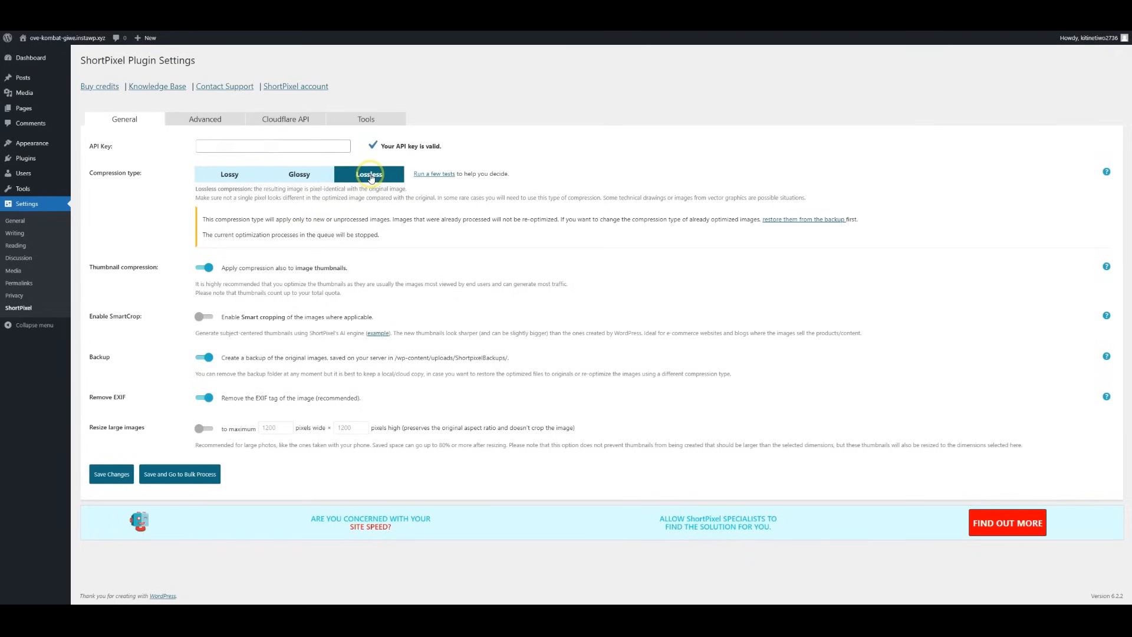
left_click(434, 176)
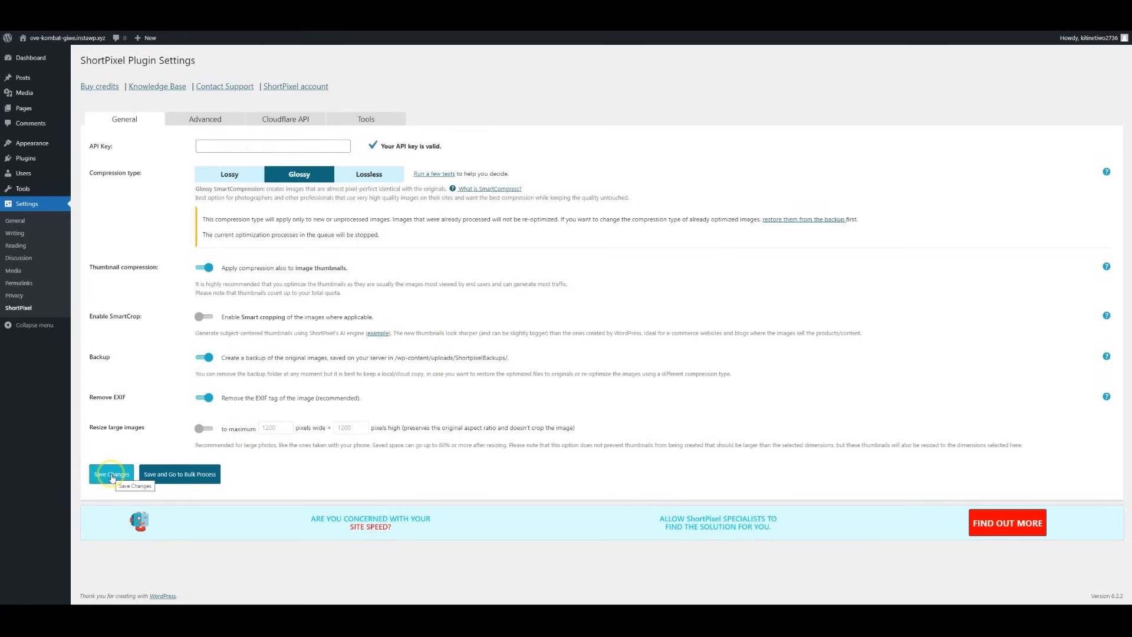
left_click(112, 475)
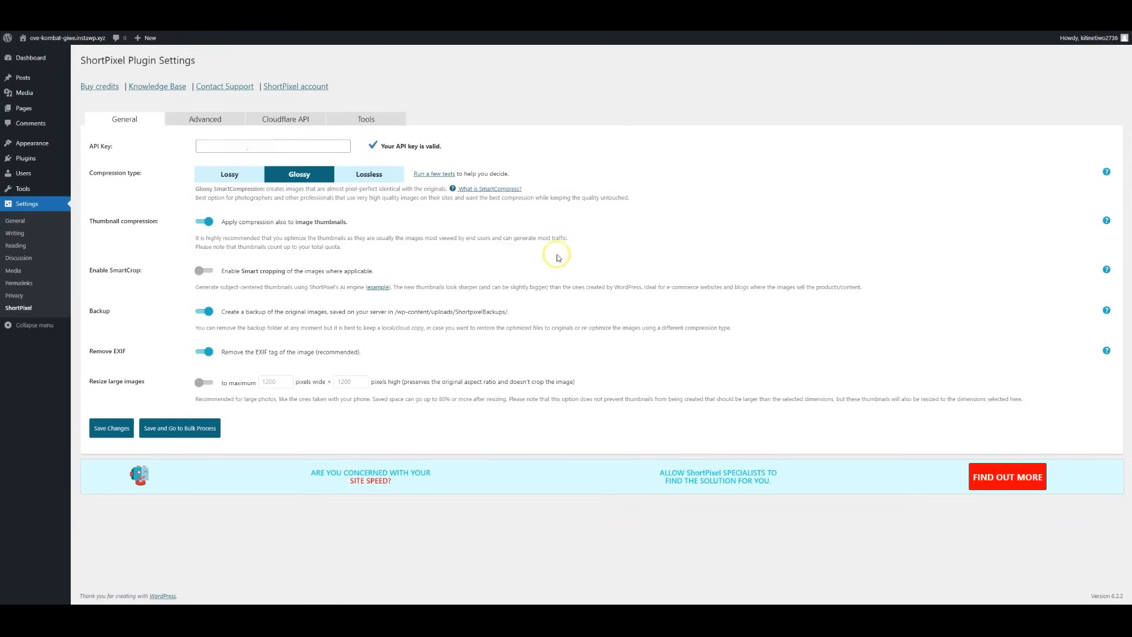
Read the help article with example images for the SmartCrop option and close it.
left_click(1107, 269)
scroll(750, 204, "down", 5)
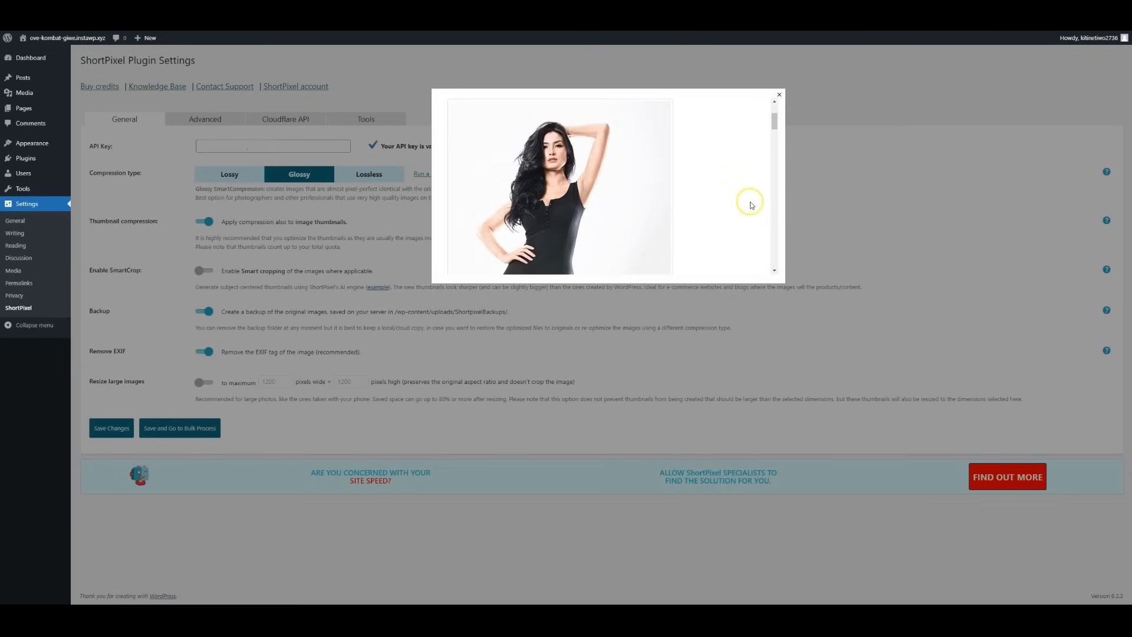
scroll(751, 202, "down", 15)
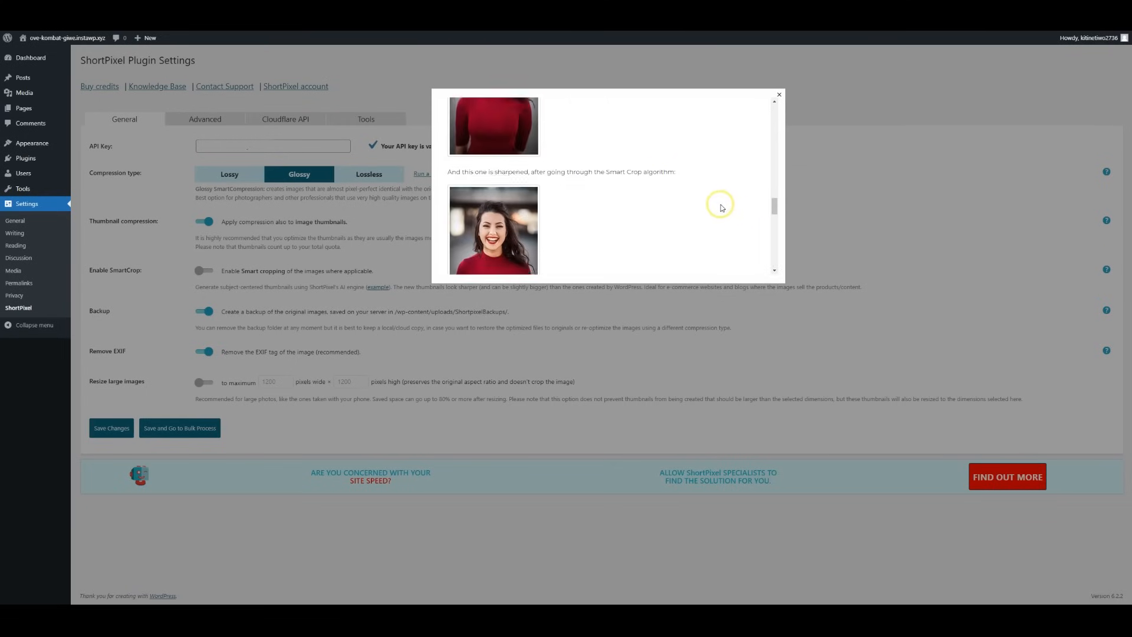
left_click(629, 339)
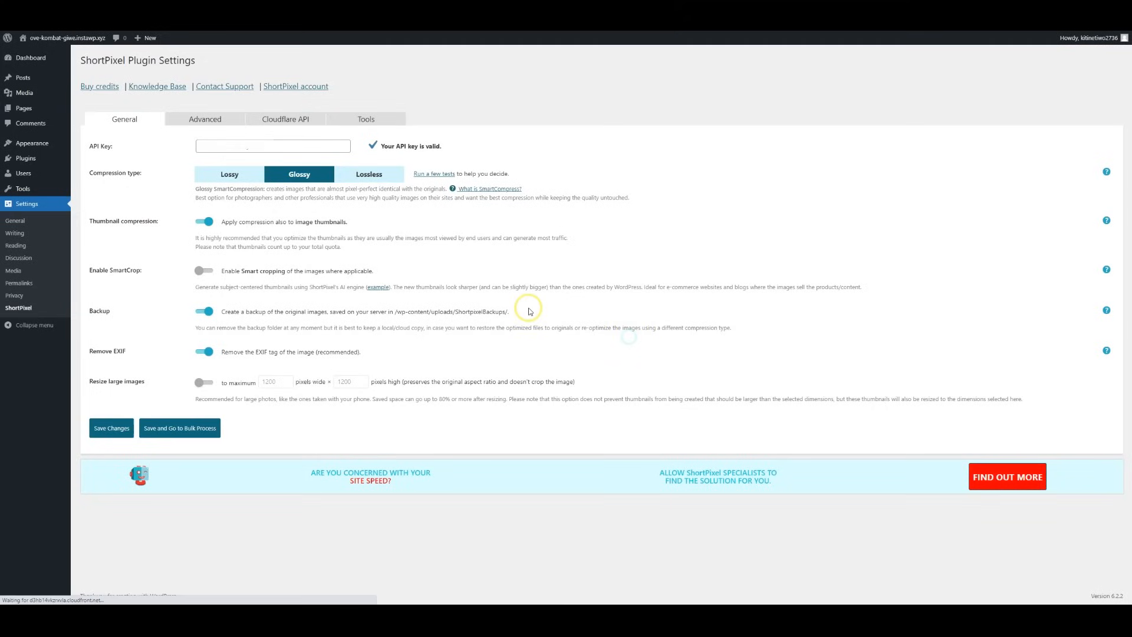
Review ShortPixel's advanced settings, including next generation images, media optimization and exclusion options.
left_click(204, 118)
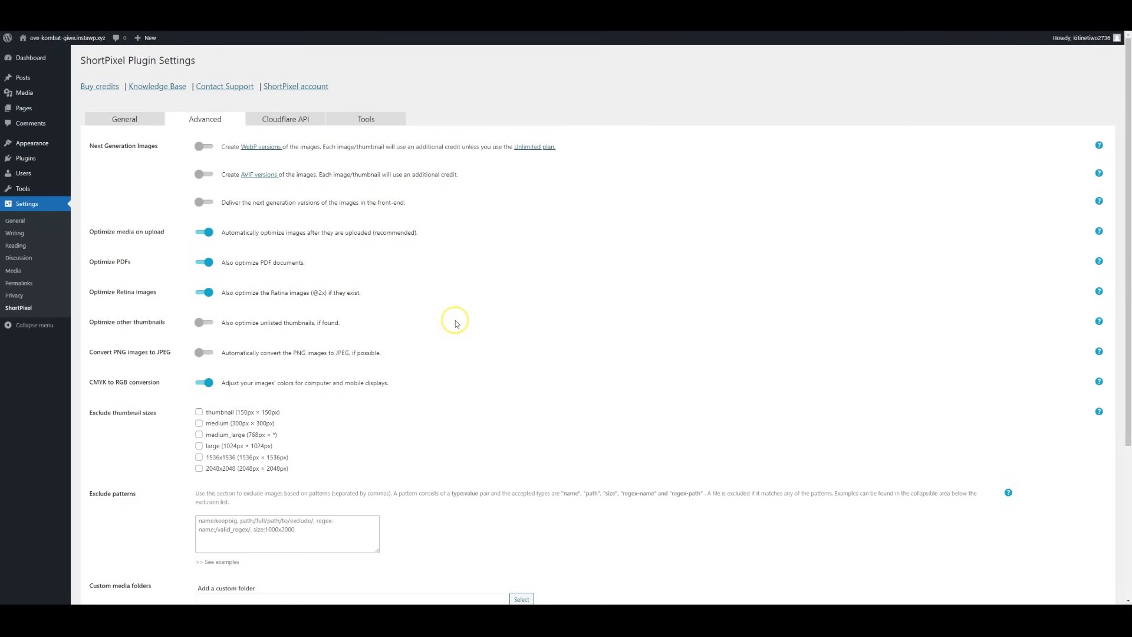
left_click_drag(1128, 244, 1127, 274)
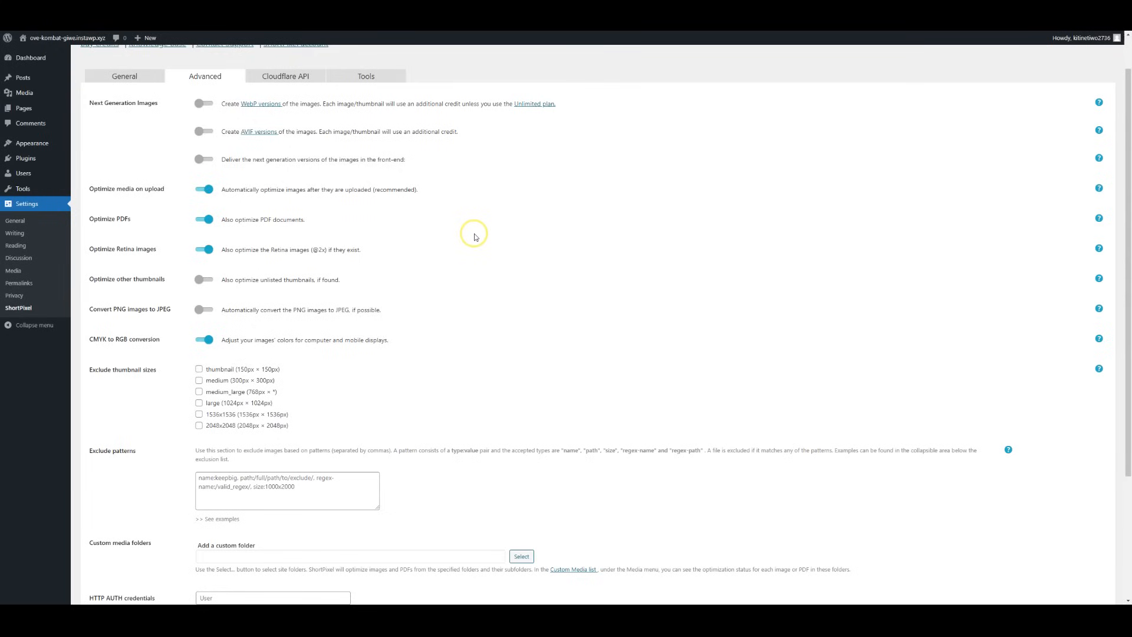
scroll(475, 236, "up", 1)
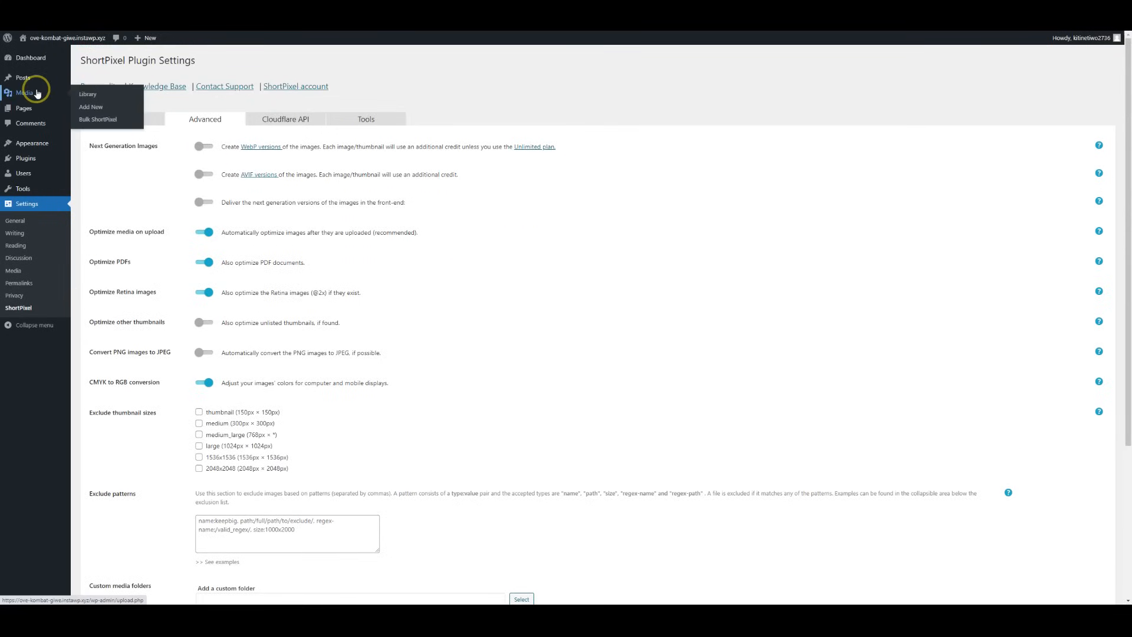
Upload a new image to the Media Library and optimize the unoptimized image xNc4mGTOPNc individually.
left_click(89, 93)
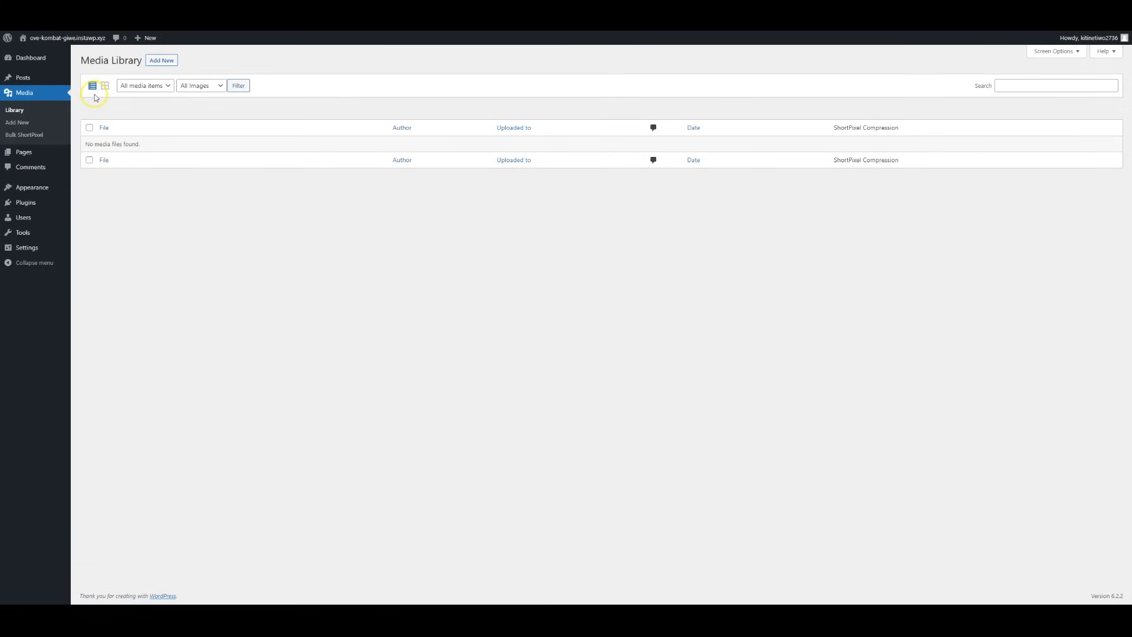
left_click(165, 61)
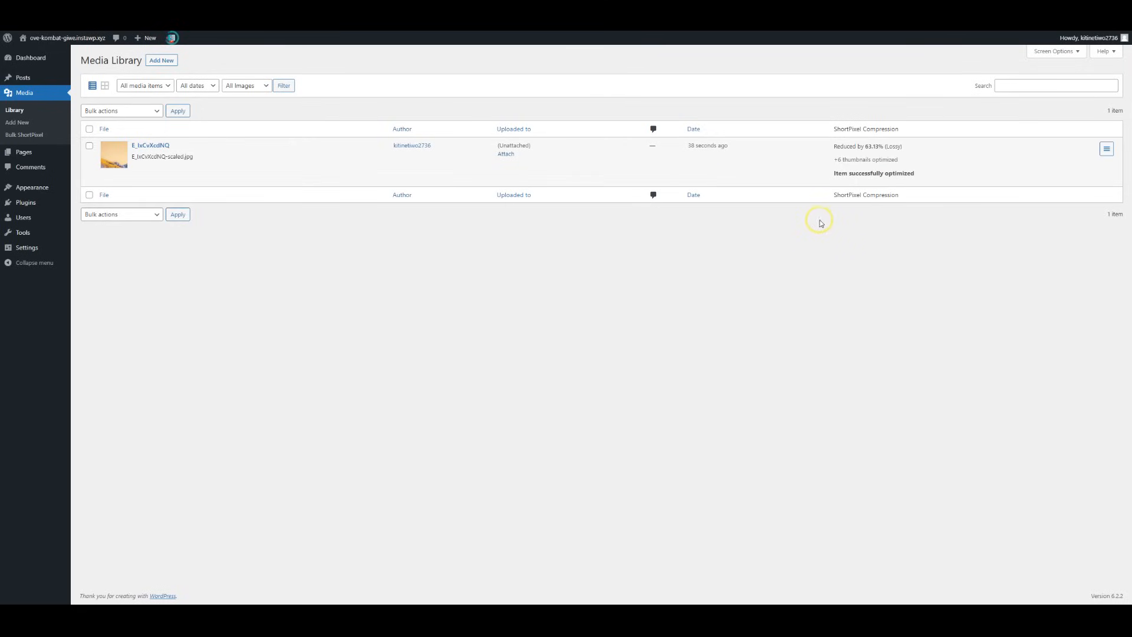
left_click_drag(882, 147, 828, 148)
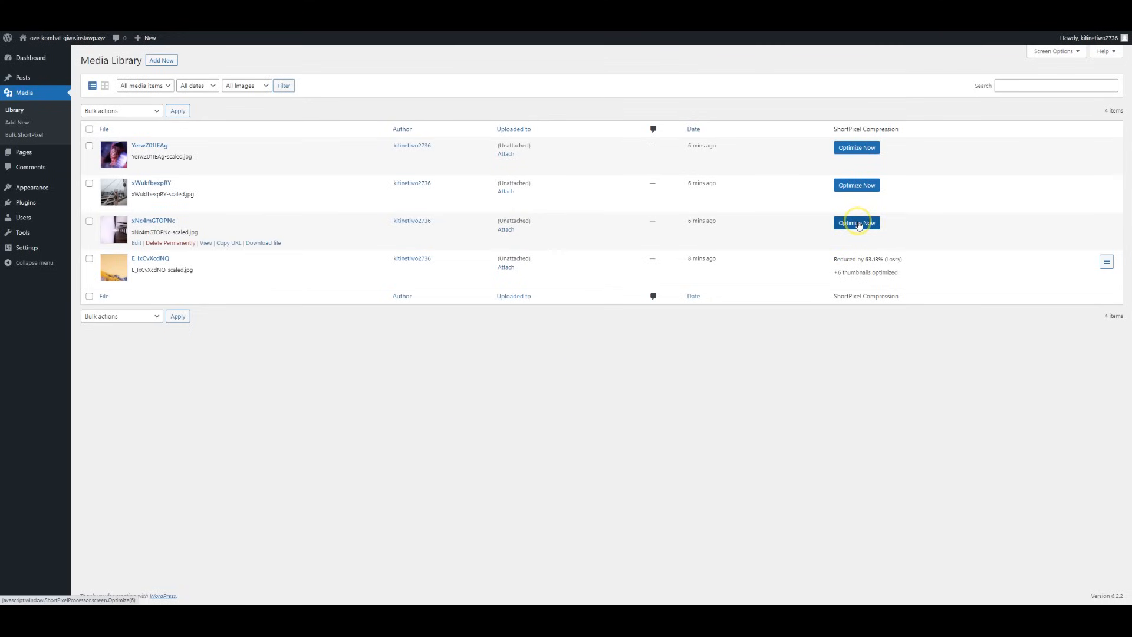
left_click(858, 224)
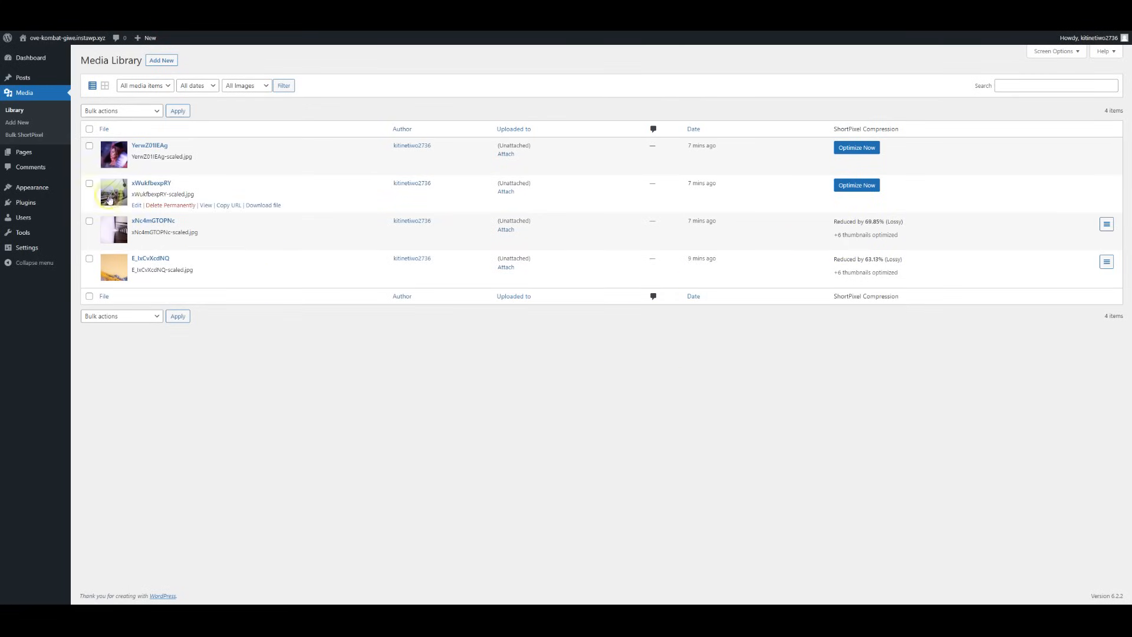
Run ShortPixel bulk optimization on the Media Library without WebP or AVIF versions and finish the bulk process.
left_click(26, 135)
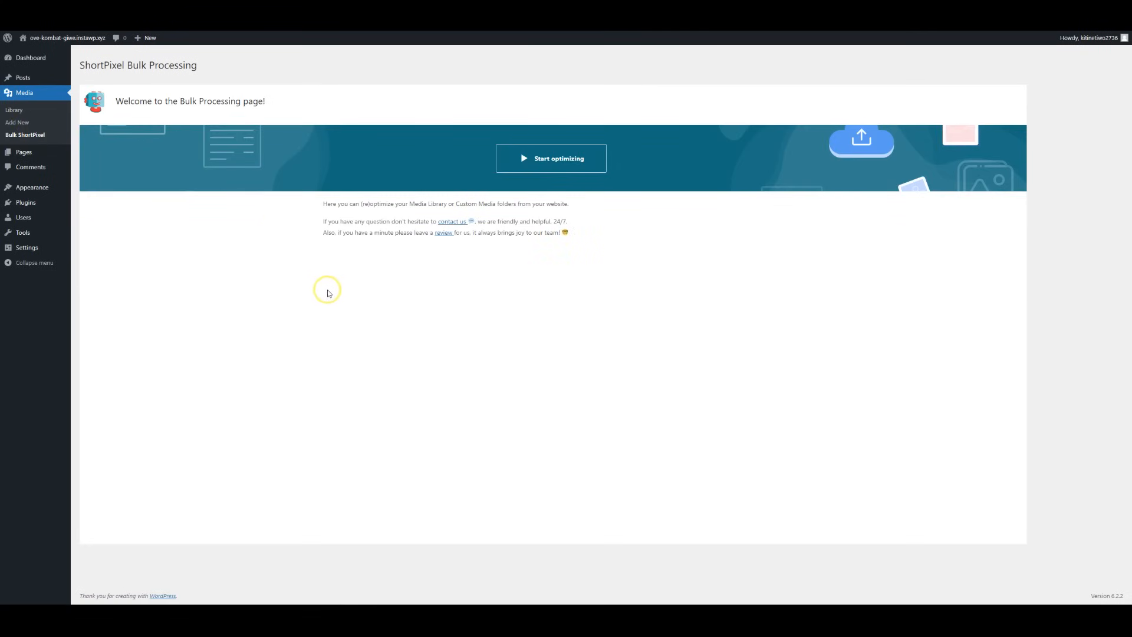
left_click(560, 158)
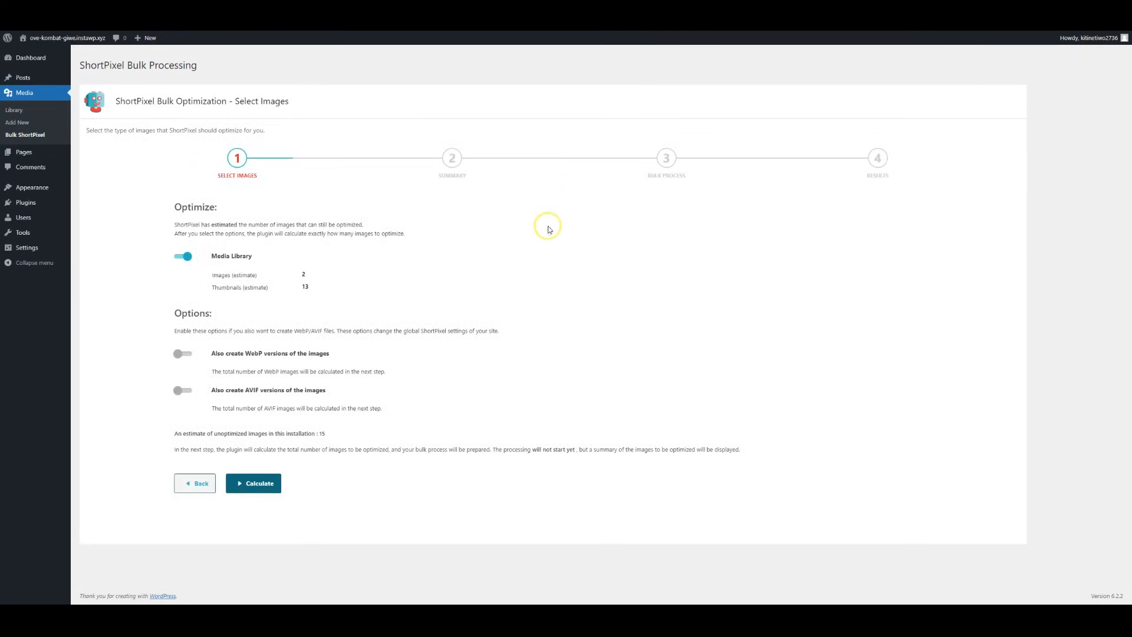
left_click(248, 482)
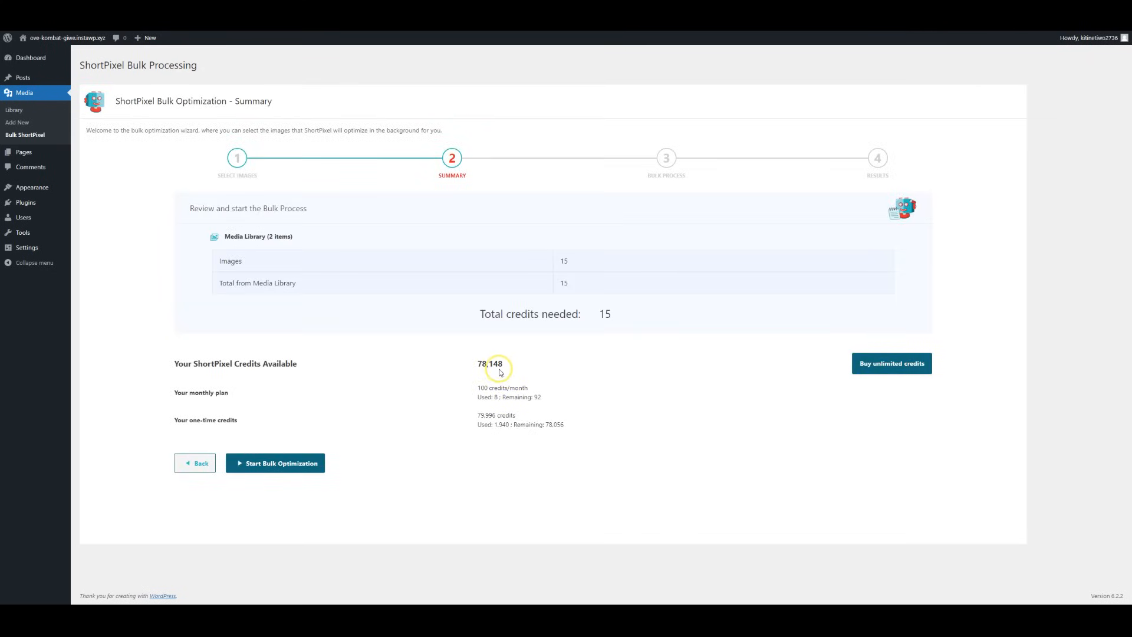
left_click(268, 464)
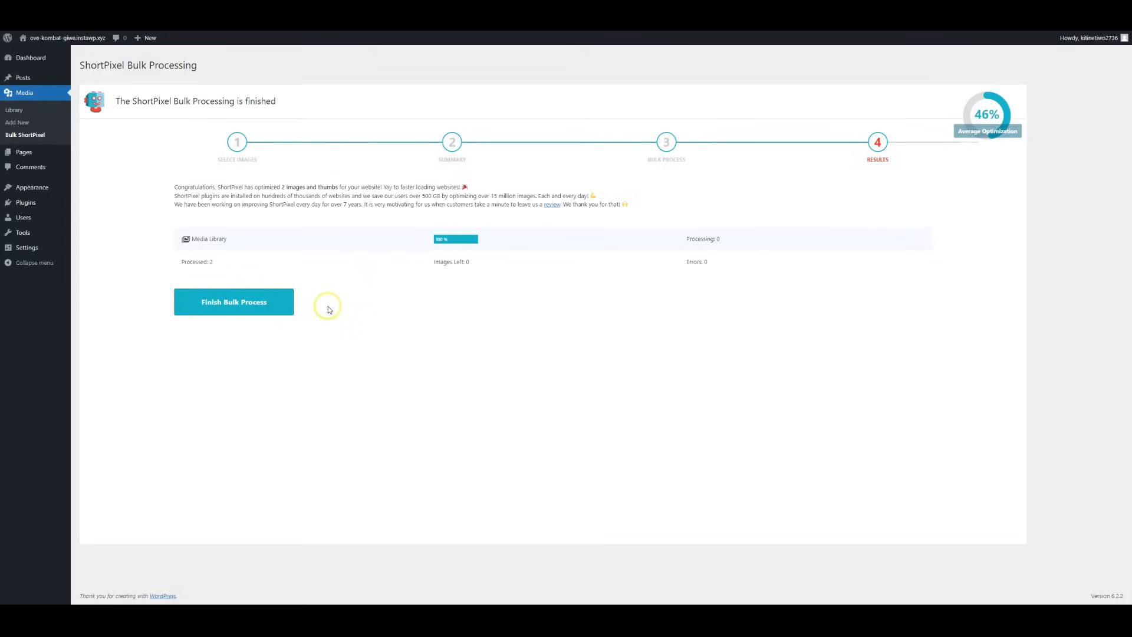
left_click(234, 303)
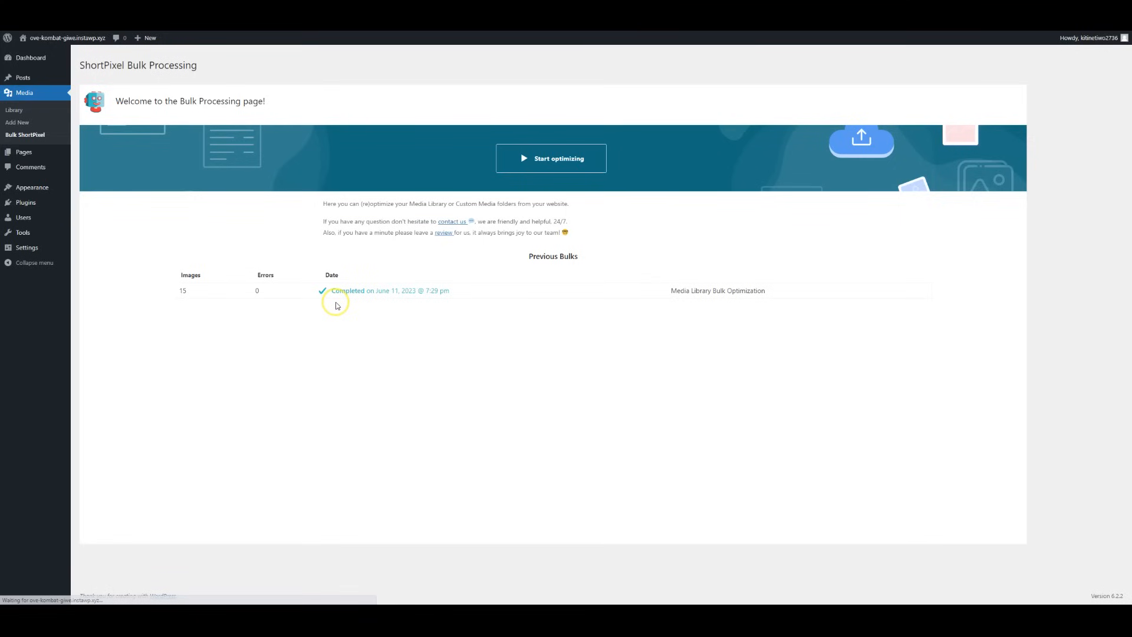